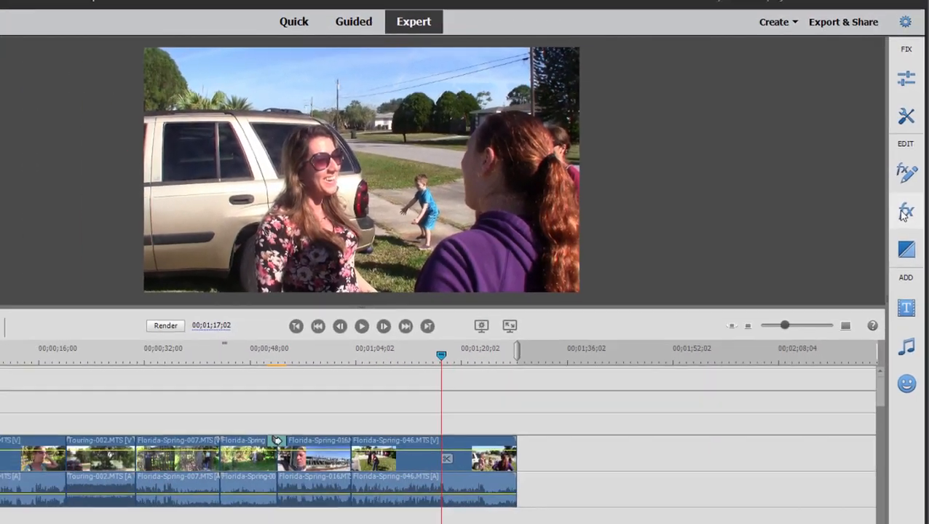
# Step: Open the effects library and look through the available video effects and audio effects
pyautogui.click(902, 270)
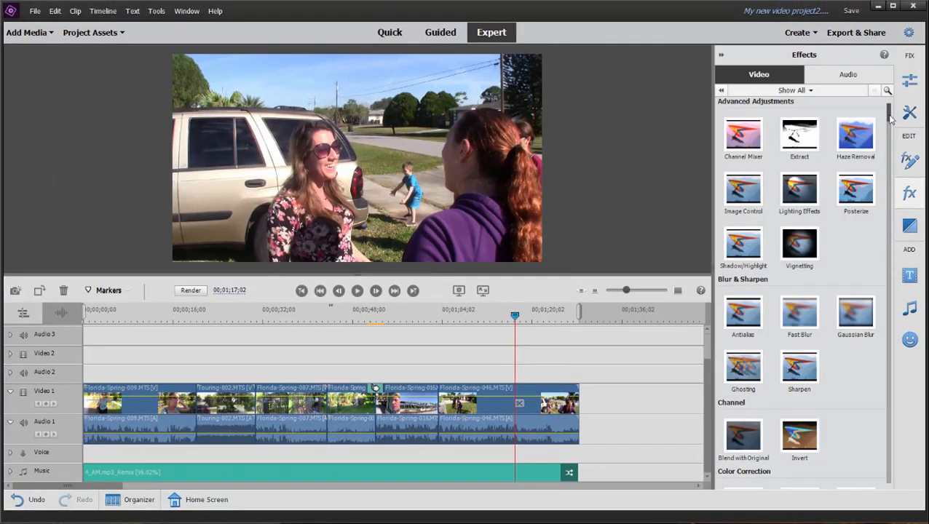
pyautogui.scroll(-15, 801, 291)
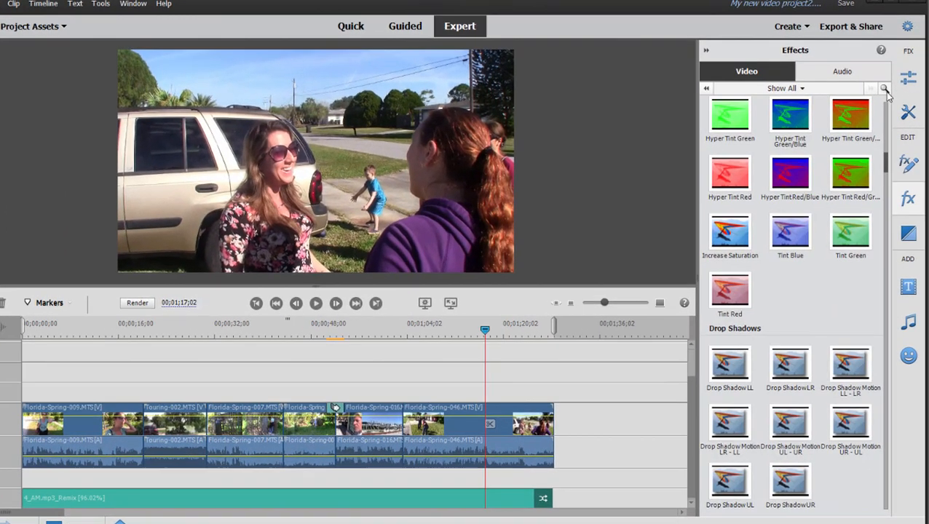
pyautogui.moveTo(889, 159); pyautogui.dragTo(893, 106)
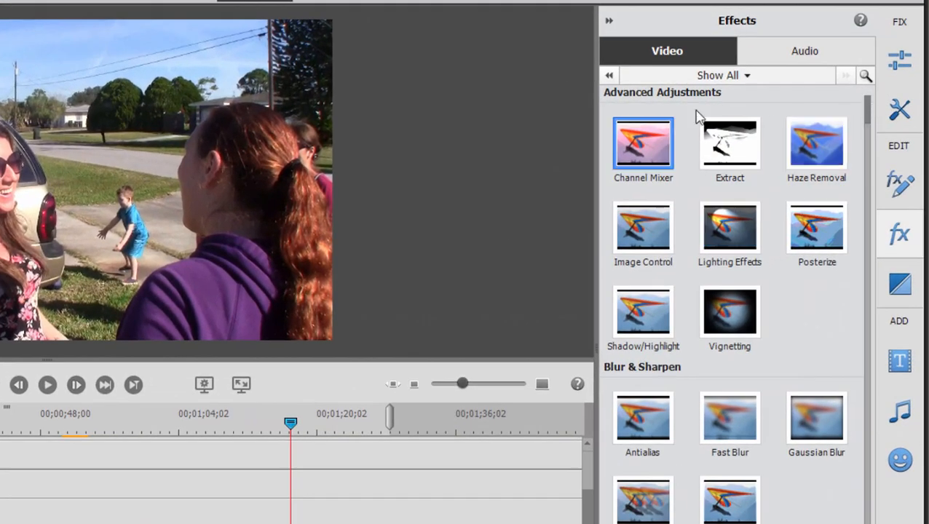
pyautogui.click(820, 51)
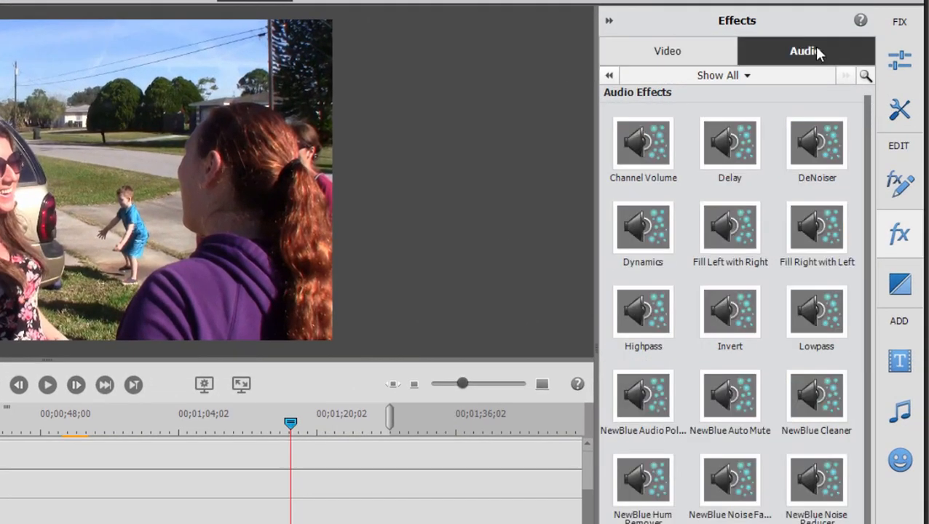
# Step: Return to the video effects and browse their categories from Advanced Adjustments through Channel to Distort
pyautogui.click(705, 57)
pyautogui.click(730, 79)
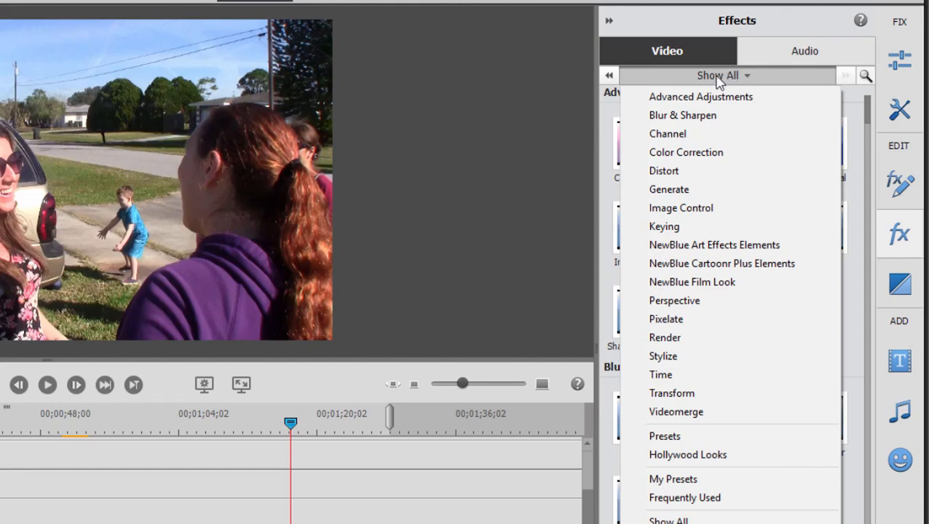
pyautogui.click(721, 78)
pyautogui.click(773, 85)
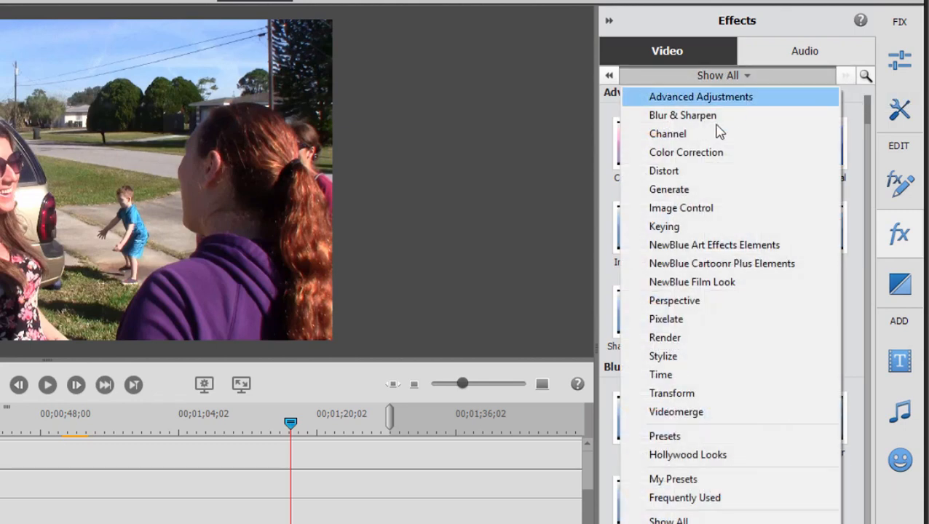
pyautogui.click(714, 96)
pyautogui.click(846, 77)
pyautogui.click(845, 77)
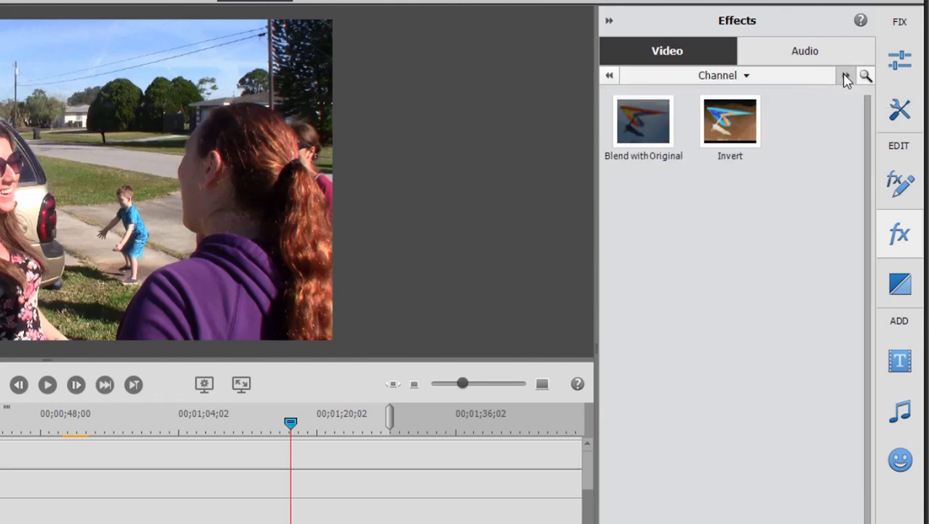
pyautogui.click(846, 76)
pyautogui.click(846, 77)
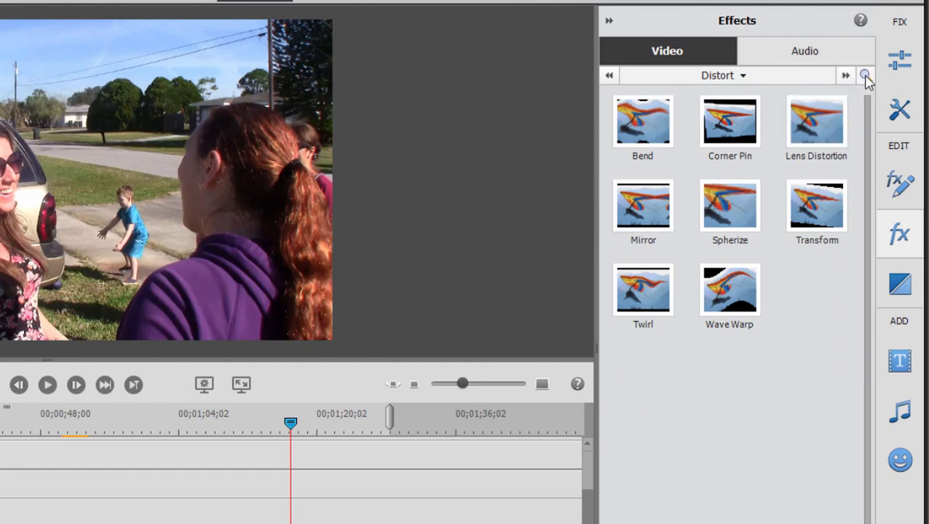
# Step: Search the video effects for "crop" and clear the search
pyautogui.click(865, 77)
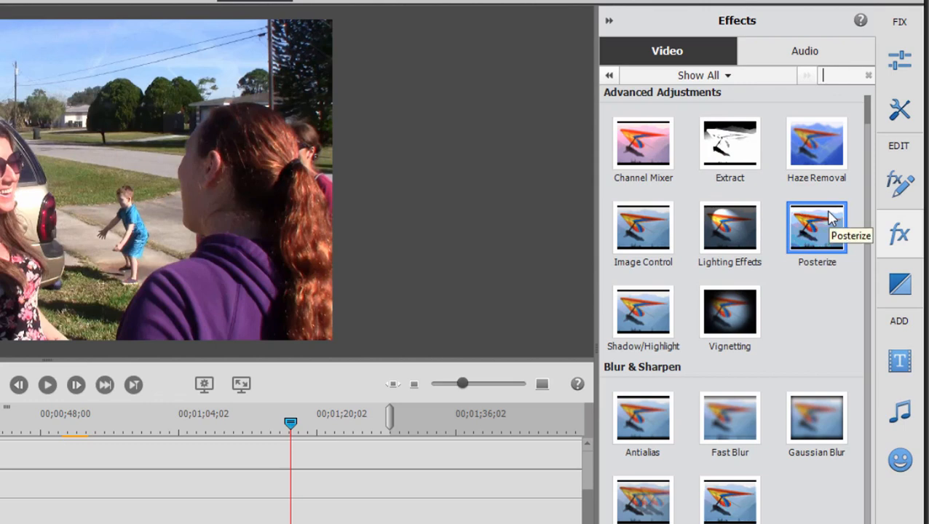
pyautogui.write('crop')
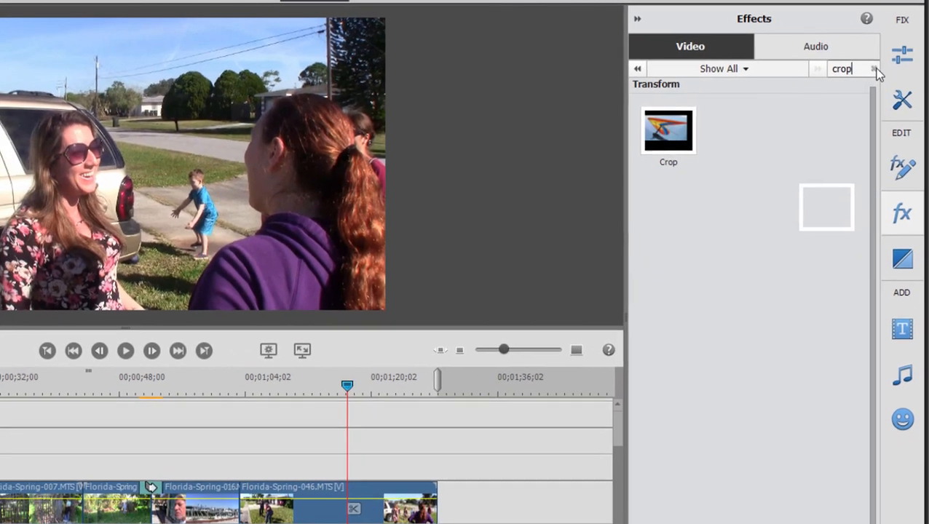
pyautogui.click(868, 75)
# Step: Apply the NewBlue Old Film effect to the Florida-Spring-046.MTS clip on the Video 1 track
pyautogui.scroll(-10, 794, 342)
pyautogui.scroll(-5, 823, 266)
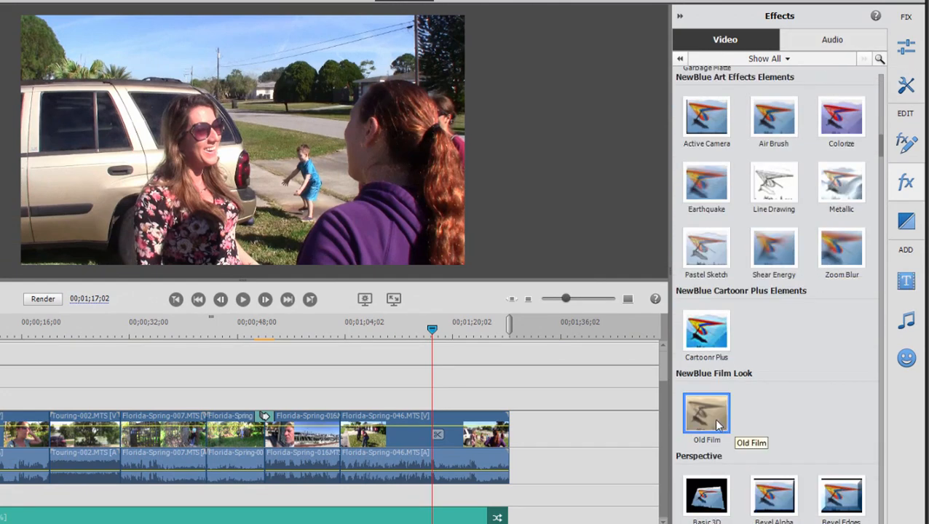
pyautogui.moveTo(718, 427); pyautogui.dragTo(459, 450)
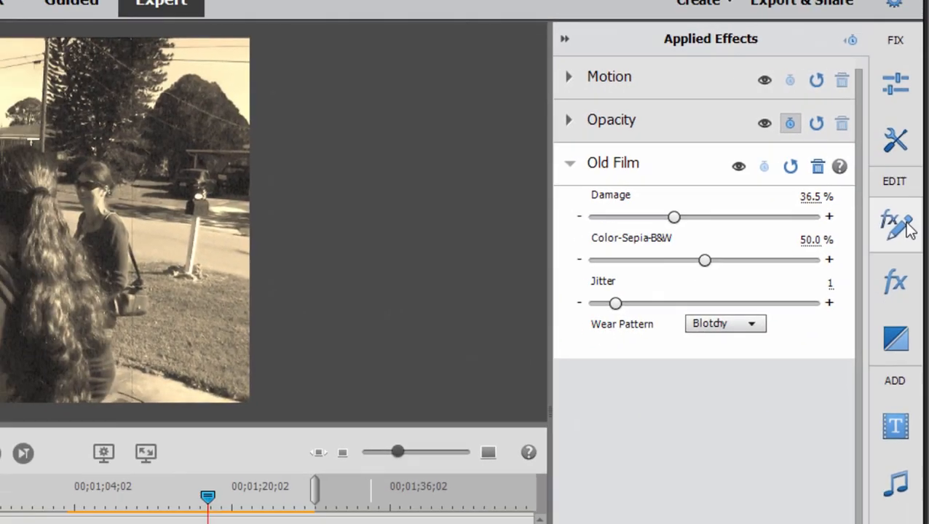
# Step: Close the applied-effects settings, select the Florida-Spring-046.MTS clip and reopen its applied effects
pyautogui.click(907, 226)
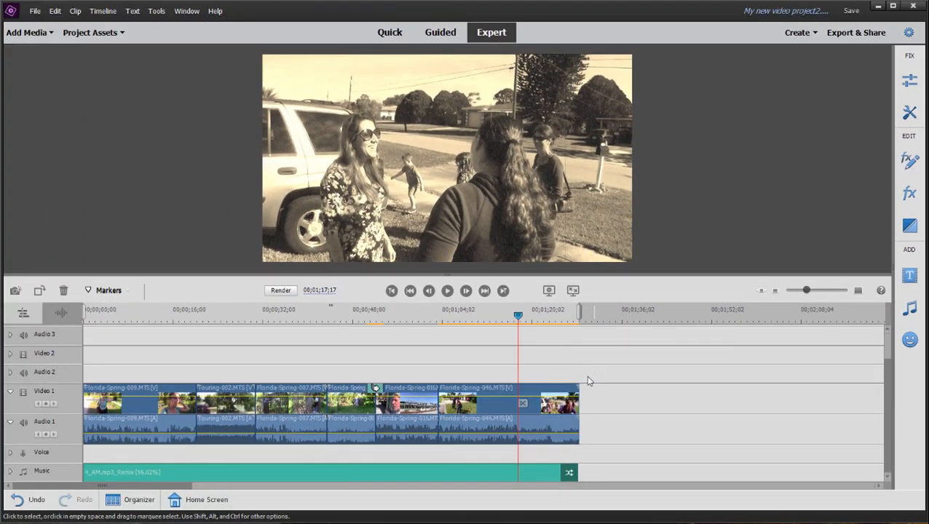
pyautogui.click(488, 417)
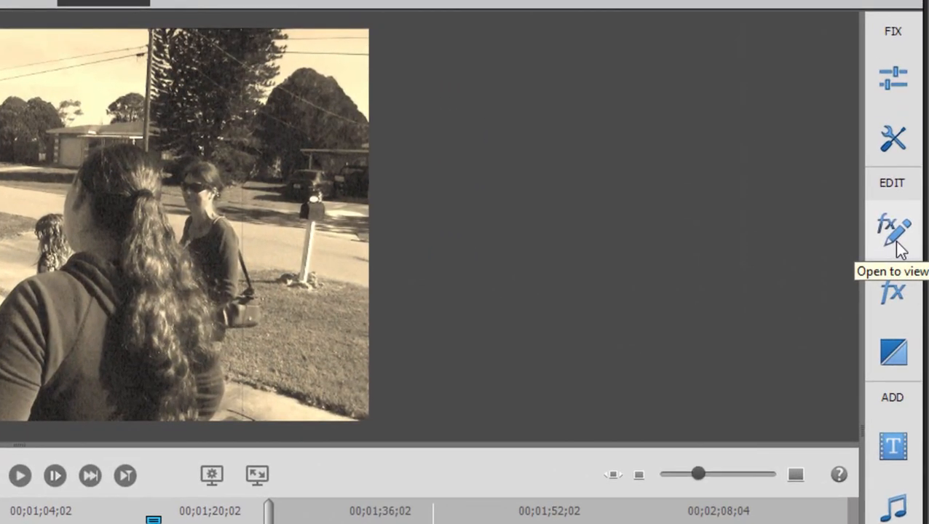
pyautogui.click(899, 246)
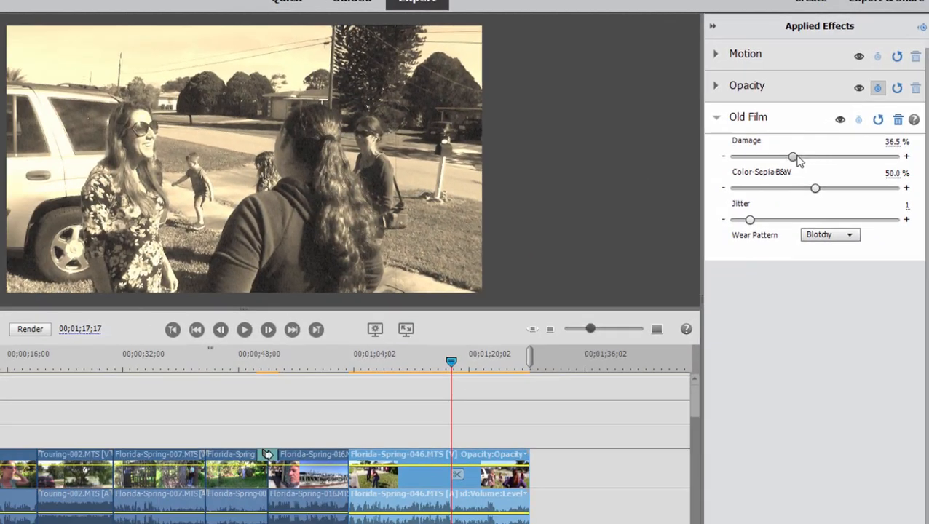
# Step: Set Old Film's Damage to 65.4%, Color-Sepia-B&W to 55.4%, Jitter to 4 and Wear Pattern to Crackly
pyautogui.moveTo(781, 163); pyautogui.dragTo(823, 191)
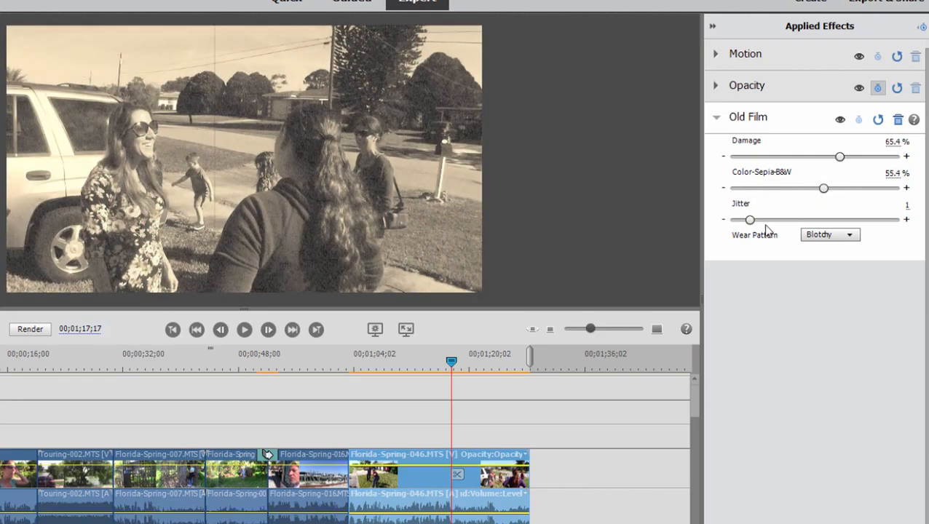
pyautogui.moveTo(758, 221); pyautogui.dragTo(798, 220)
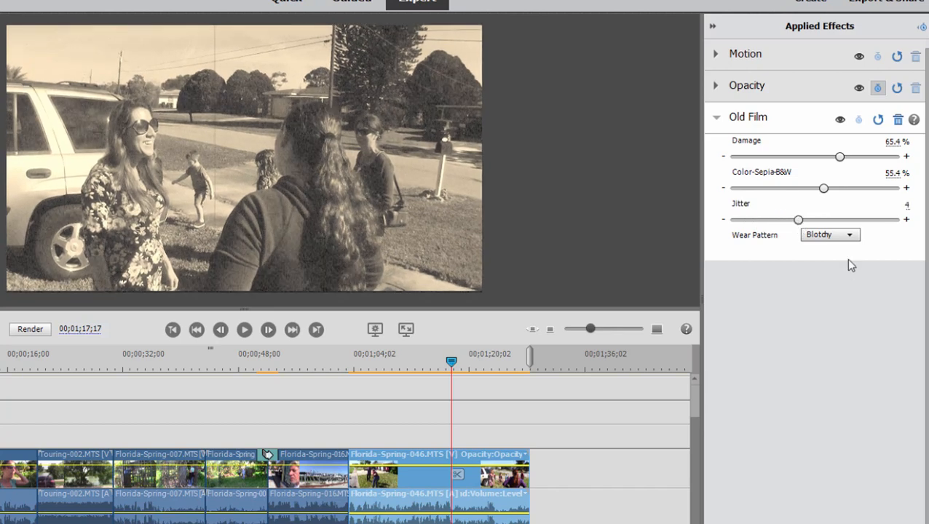
pyautogui.click(835, 236)
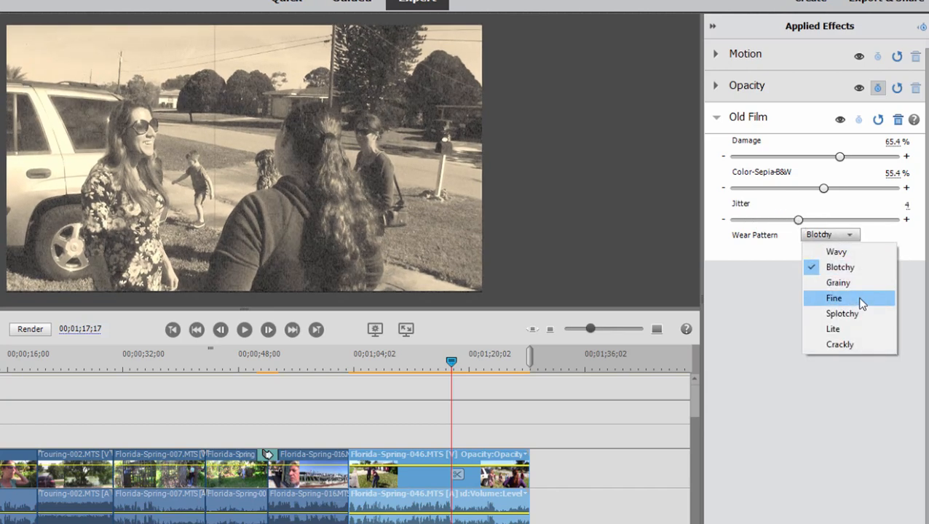
pyautogui.click(849, 345)
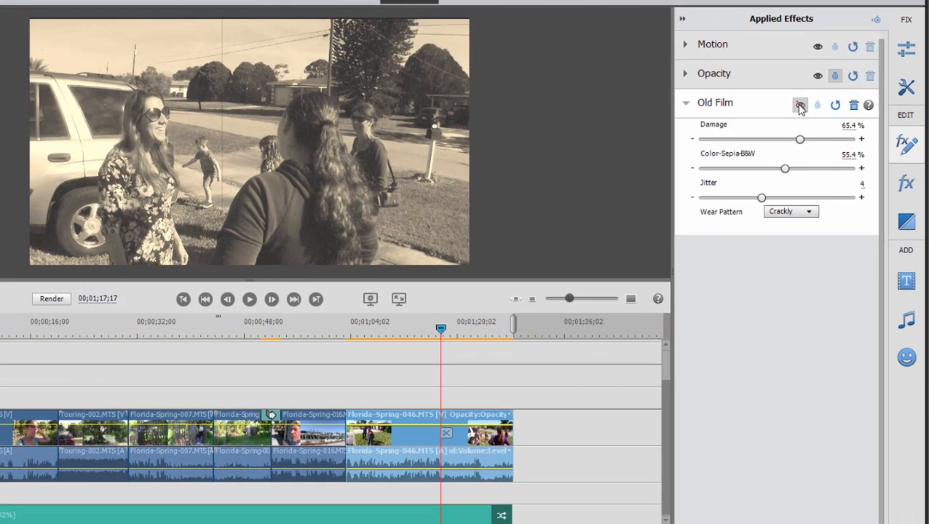
# Step: Compare the clip with the Old Film effect off and on, and delete the effect from the clip
pyautogui.click(761, 138)
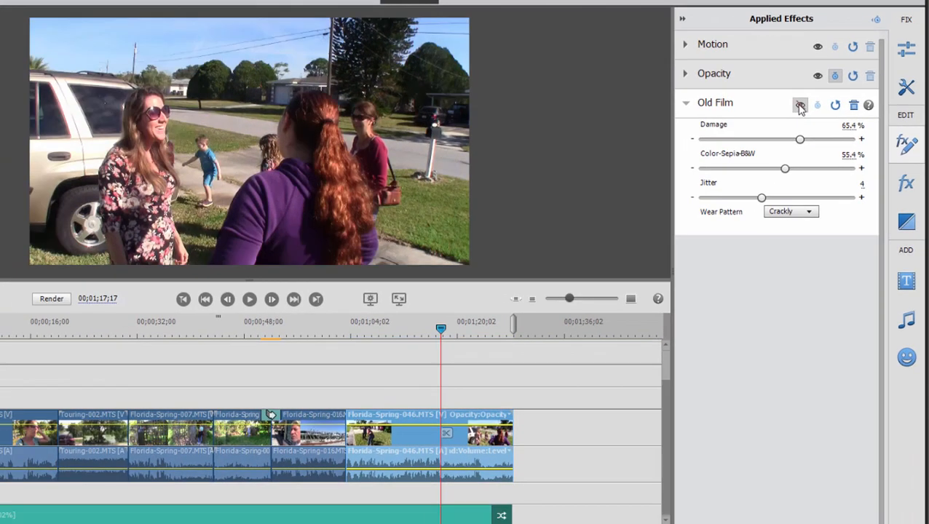
pyautogui.click(801, 106)
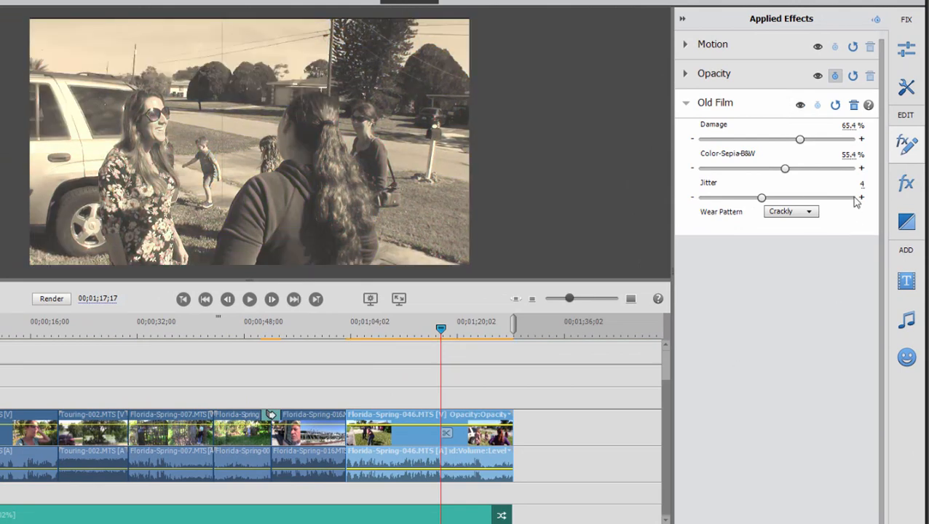
pyautogui.click(854, 105)
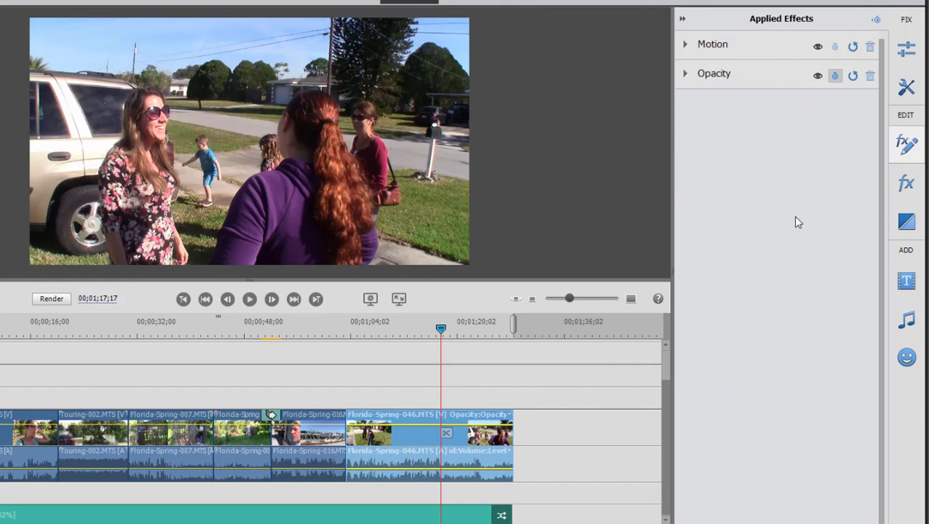
# Step: Apply the Cartoonr Plus effect to the Florida-Spring-046.MTS clip and preview it with the playhead at 00;01;14;10
pyautogui.click(906, 184)
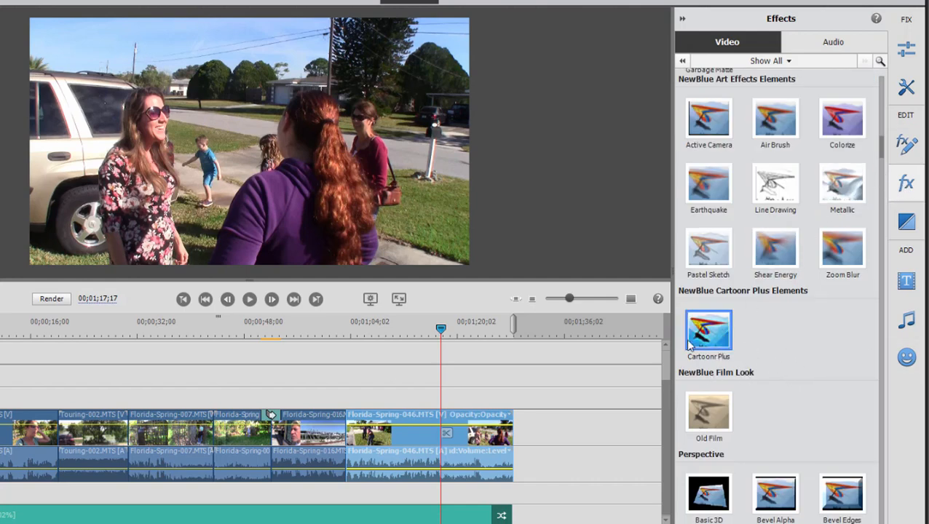
pyautogui.moveTo(705, 339); pyautogui.dragTo(408, 443)
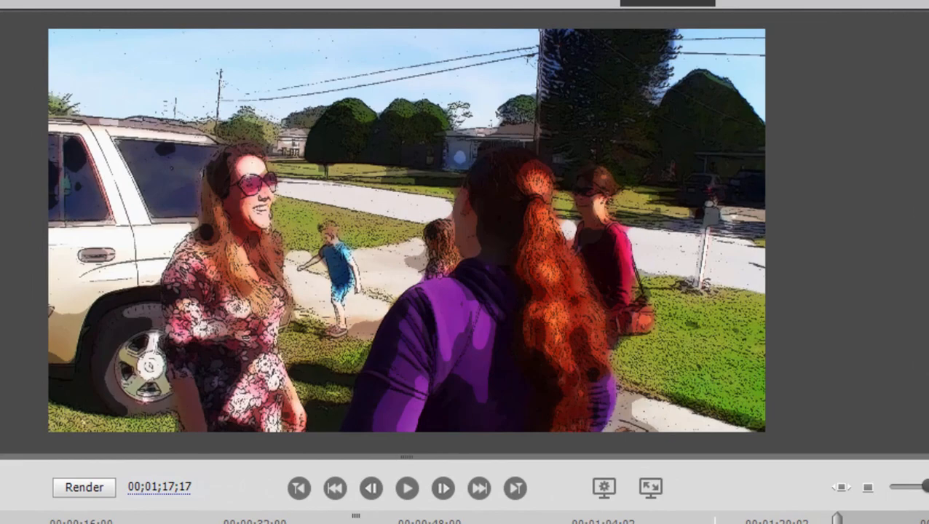
pyautogui.moveTo(714, 523); pyautogui.dragTo(536, 421)
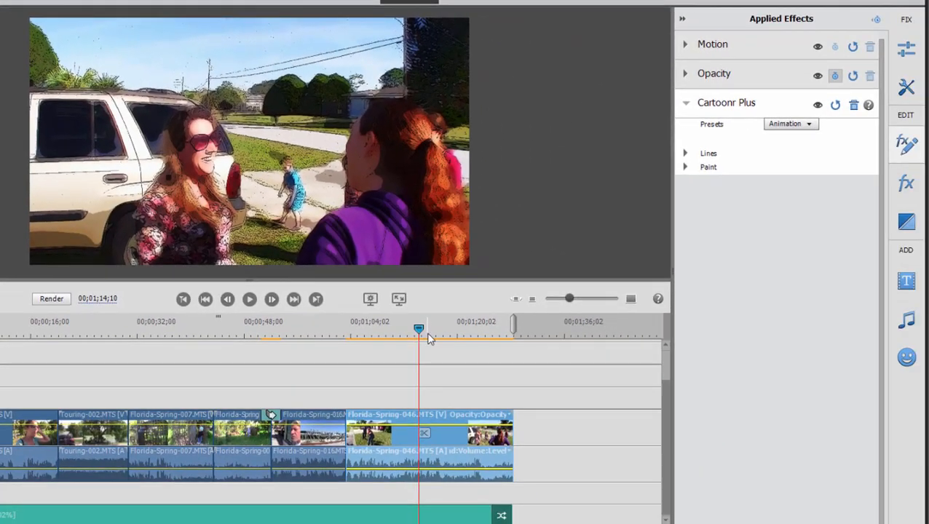
# Step: Expand Cartoonr Plus's Lines and Paint settings and try the Pencil Test and Illustrations presets, previewing at 00;01;11;13
pyautogui.click(684, 167)
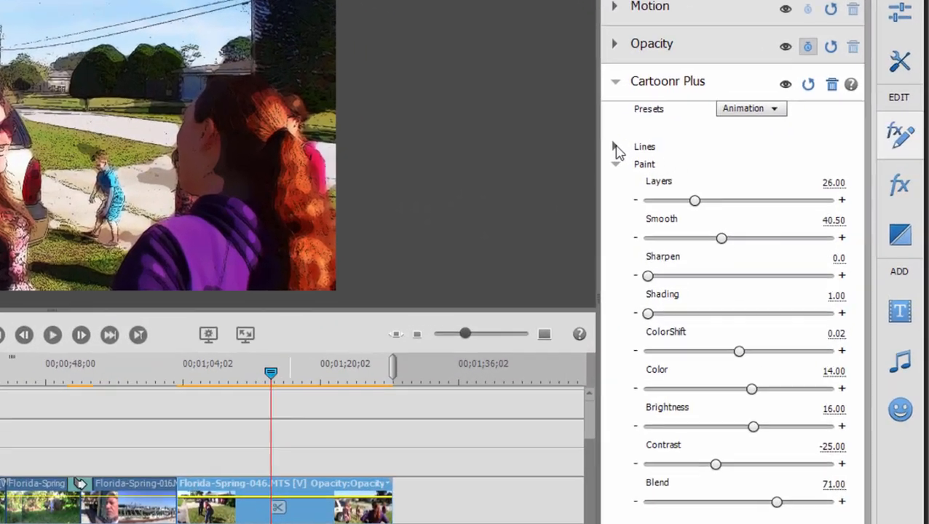
pyautogui.click(685, 153)
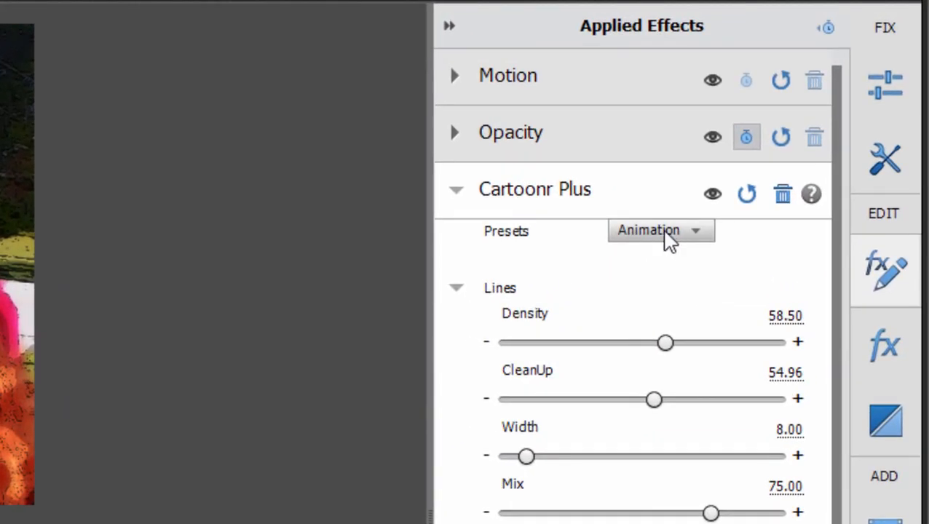
pyautogui.click(692, 232)
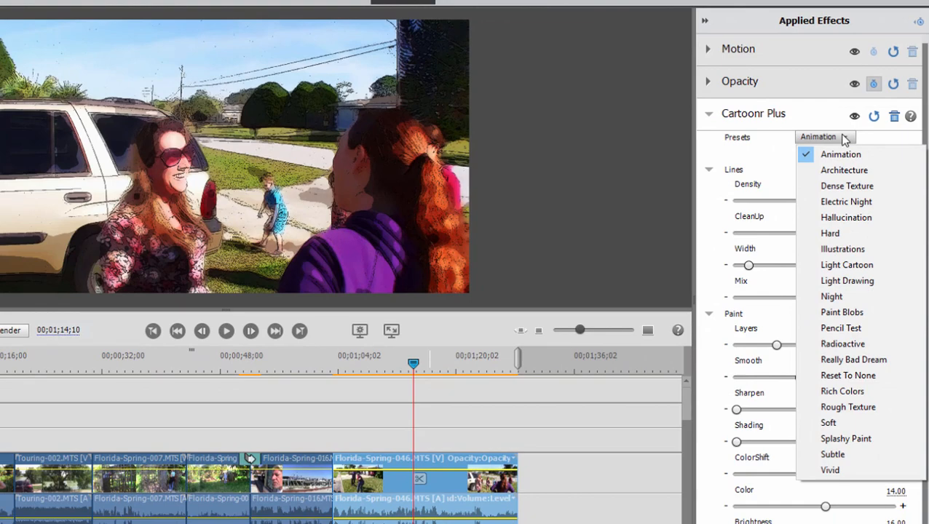
pyautogui.click(836, 328)
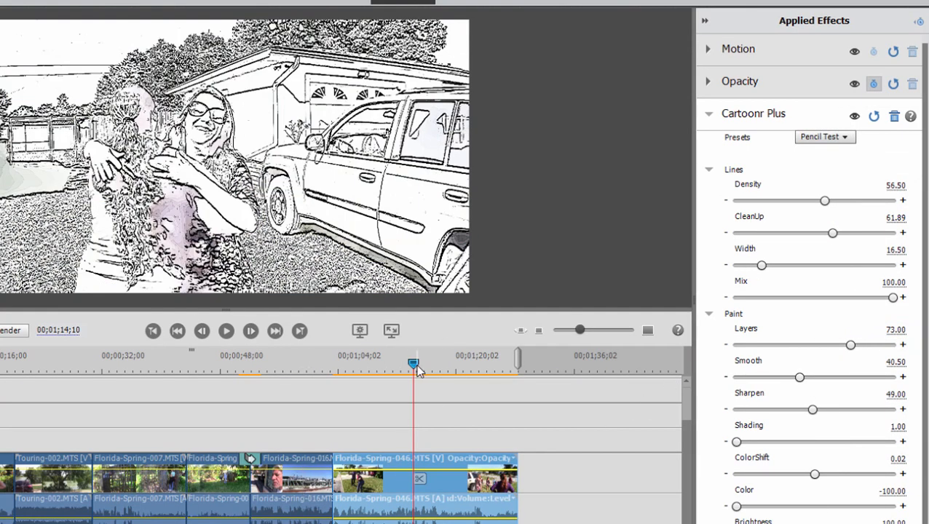
pyautogui.moveTo(418, 370); pyautogui.dragTo(394, 367)
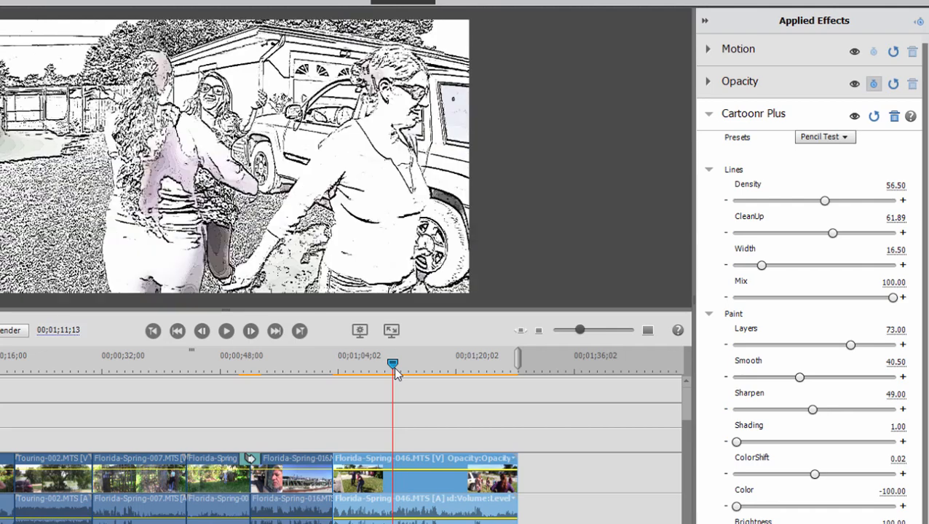
pyautogui.click(834, 140)
pyautogui.click(834, 250)
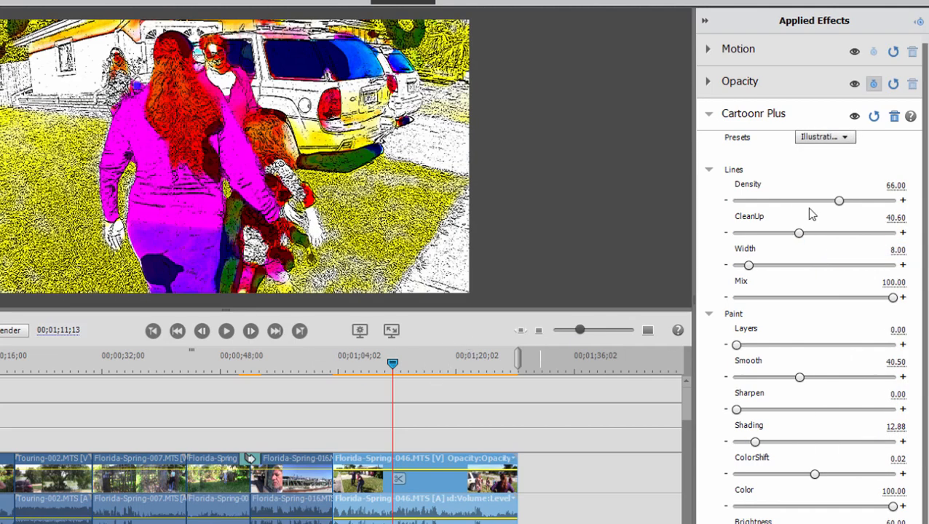
# Step: Set the Cartoonr Plus preset to Light Cartoon and collapse the effect's settings
pyautogui.click(825, 137)
pyautogui.click(840, 267)
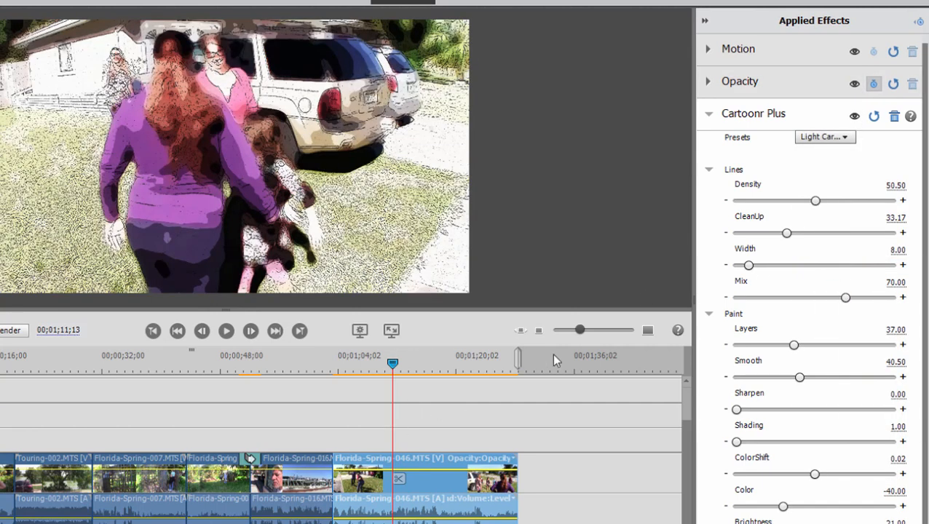
pyautogui.click(828, 138)
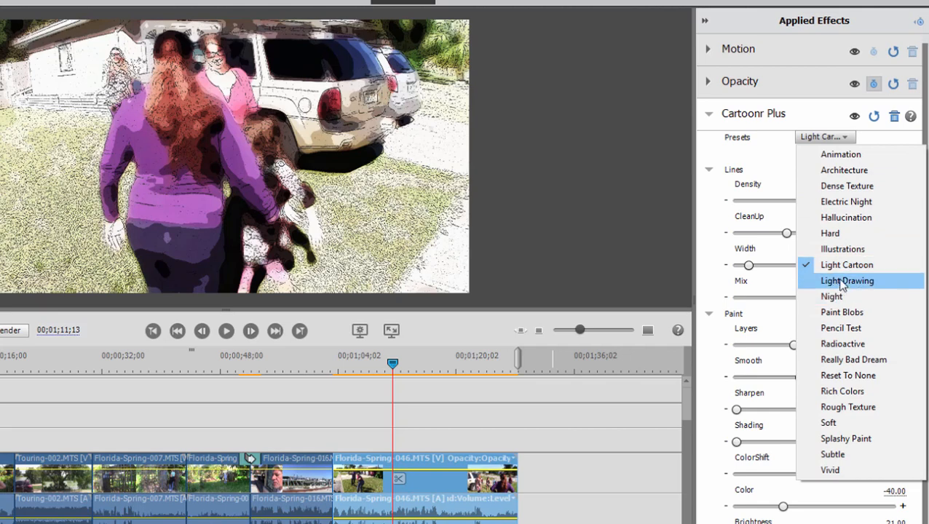
pyautogui.click(376, 371)
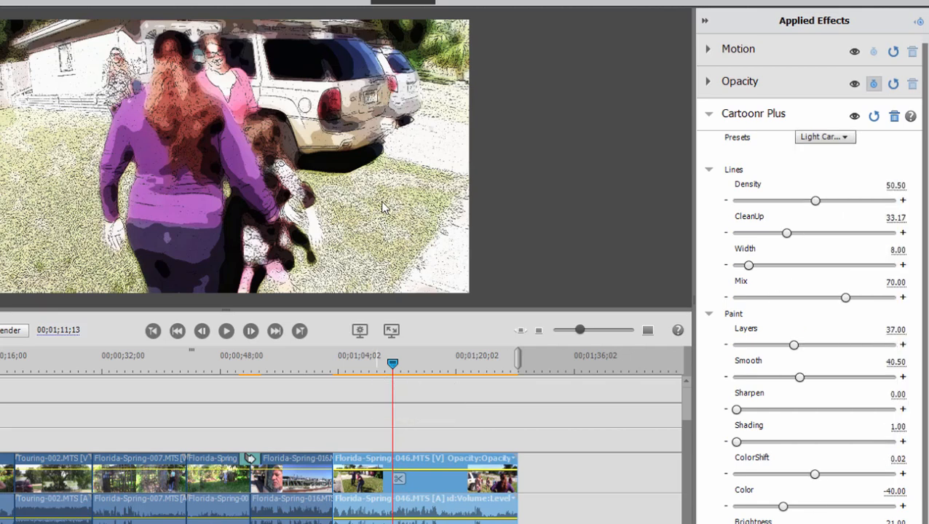
pyautogui.click(705, 117)
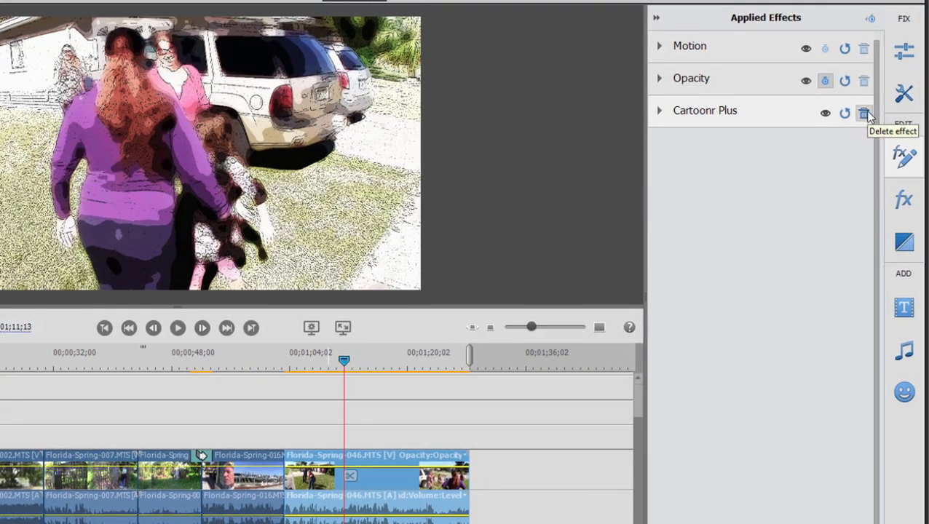
# Step: Delete the Cartoonr Plus effect from the Florida-Spring-046.MTS clip and expand its Temperature and Tint adjustment
pyautogui.click(864, 113)
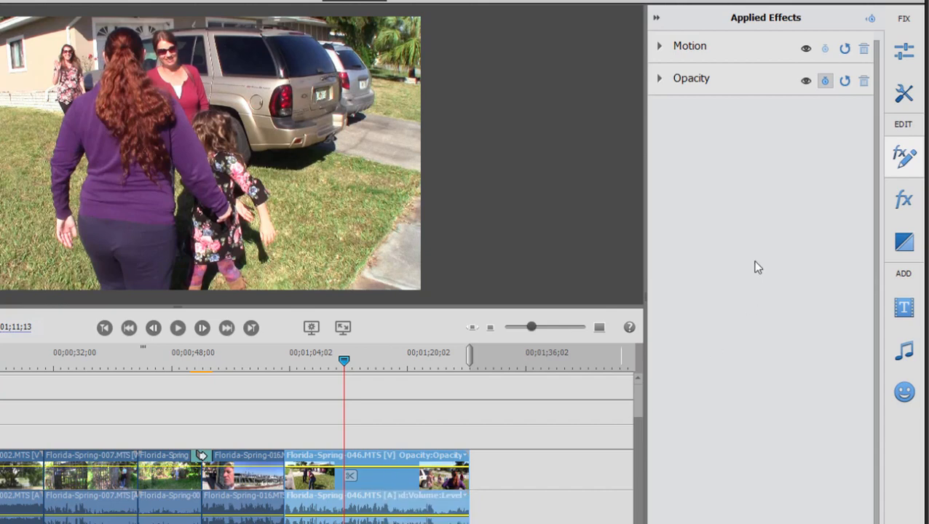
pyautogui.click(906, 53)
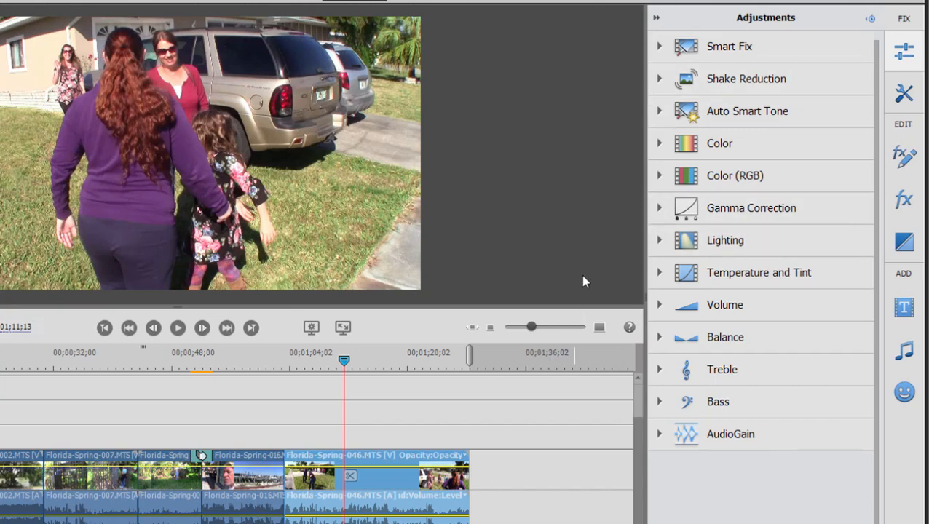
pyautogui.click(659, 274)
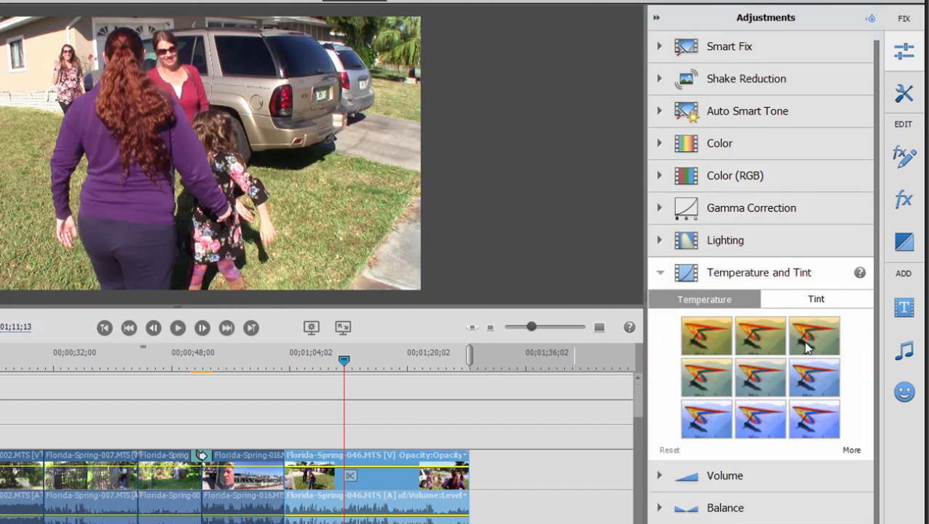
# Step: Try several warmer and cooler Temperature presets on the clip, finishing with the neutral preset in the middle of the grid
pyautogui.click(764, 335)
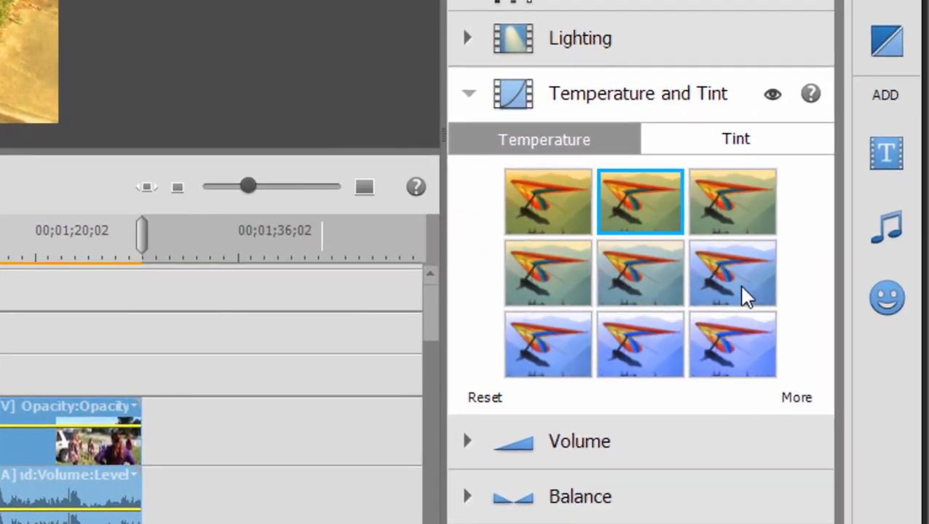
pyautogui.click(721, 211)
pyautogui.click(727, 348)
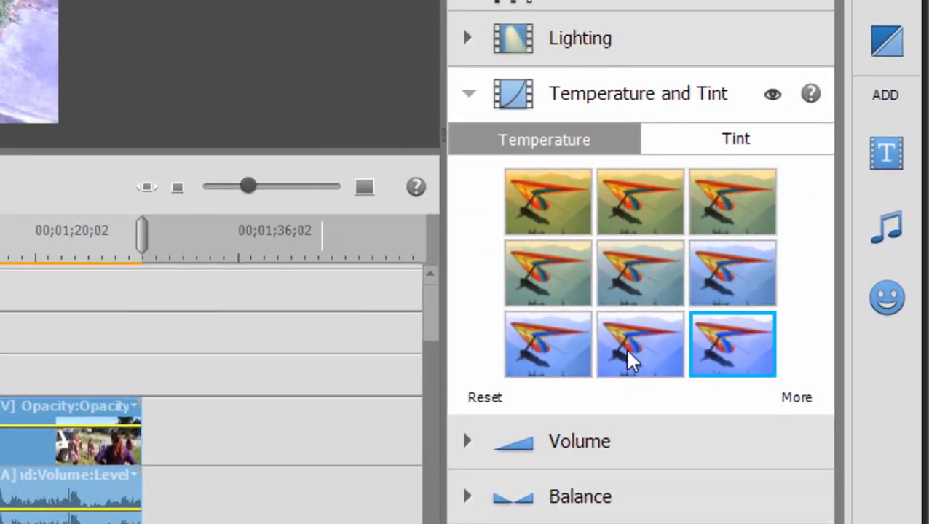
pyautogui.click(652, 278)
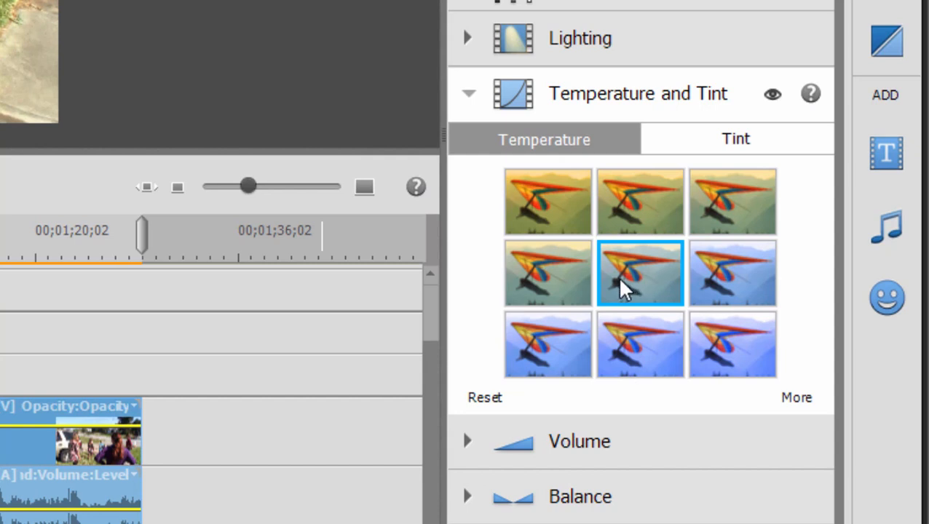
pyautogui.click(544, 255)
pyautogui.click(545, 206)
pyautogui.click(637, 203)
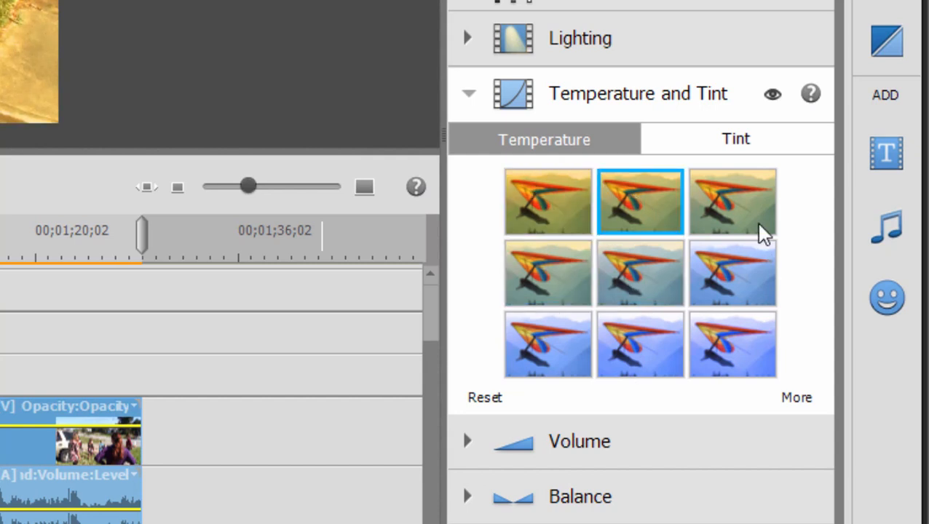
pyautogui.click(747, 218)
pyautogui.click(737, 289)
pyautogui.click(718, 356)
pyautogui.click(624, 350)
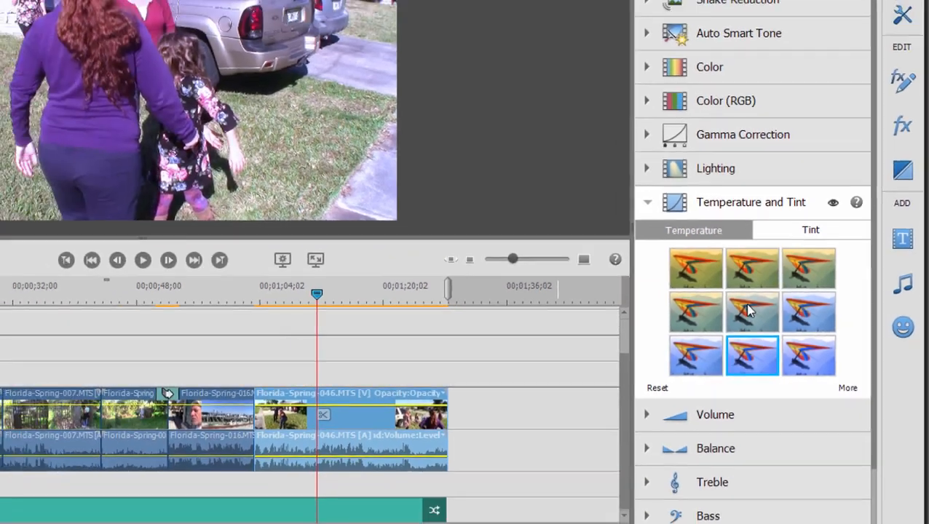
pyautogui.click(637, 274)
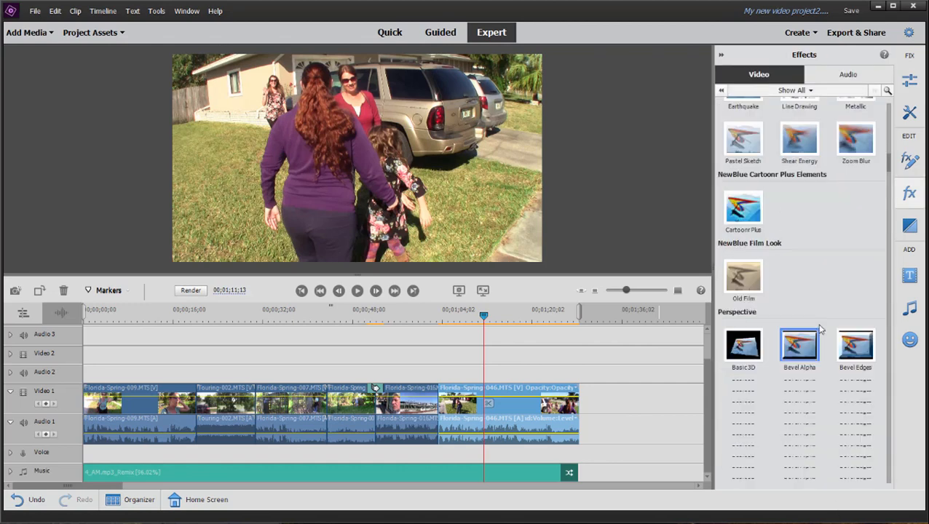
# Step: Browse the video effects from the Perspective category down to the Stylize category
pyautogui.scroll(-5, 821, 330)
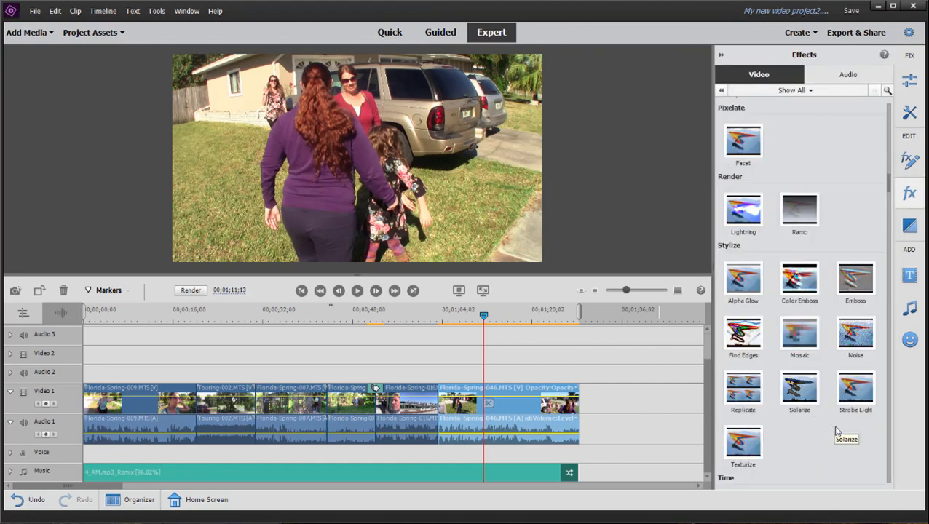